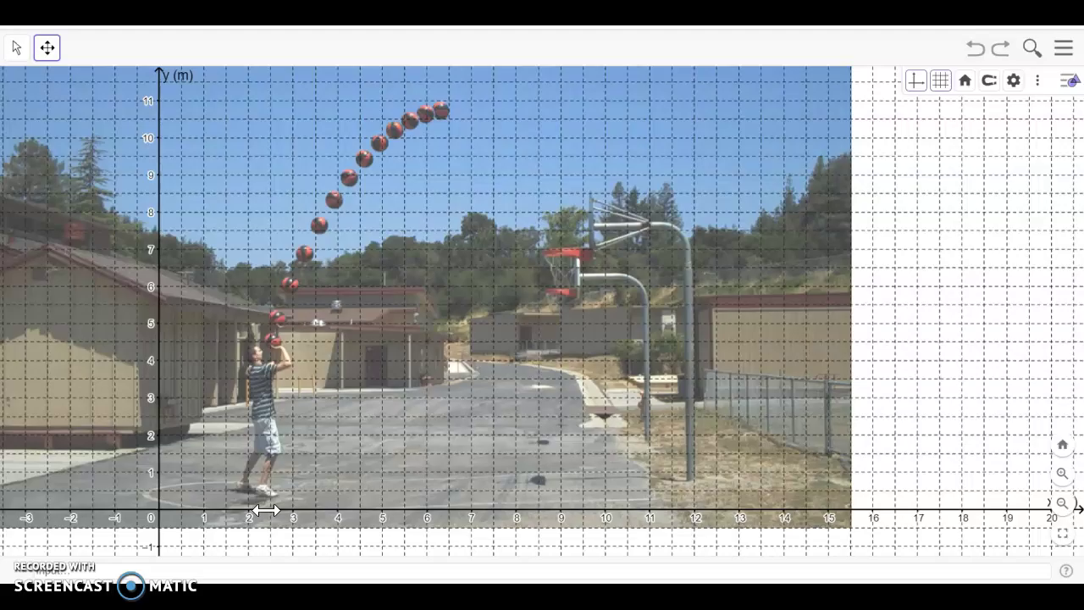
Stretch the x-axis, then the y-axis, until the y labels run from about −0.5 to 5.5 m
drag(266, 509, 338, 506)
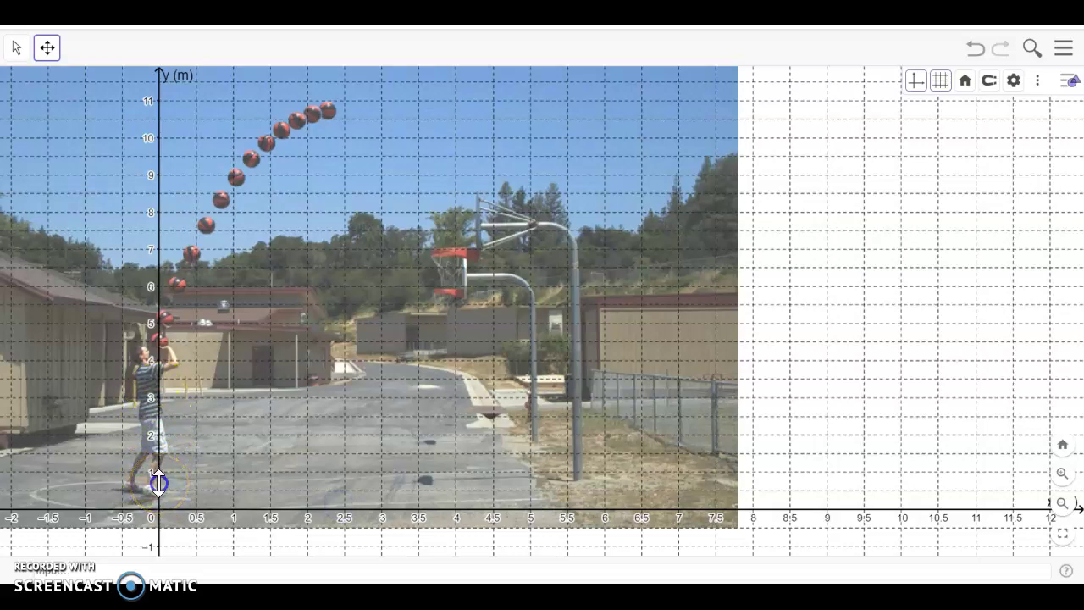
drag(159, 483, 162, 462)
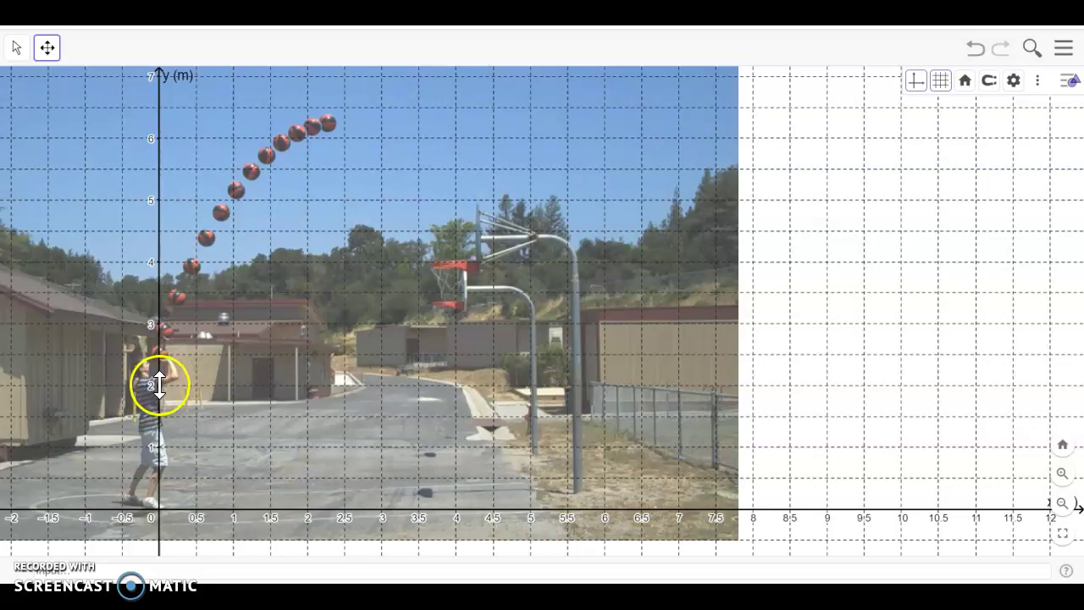
drag(159, 385, 161, 363)
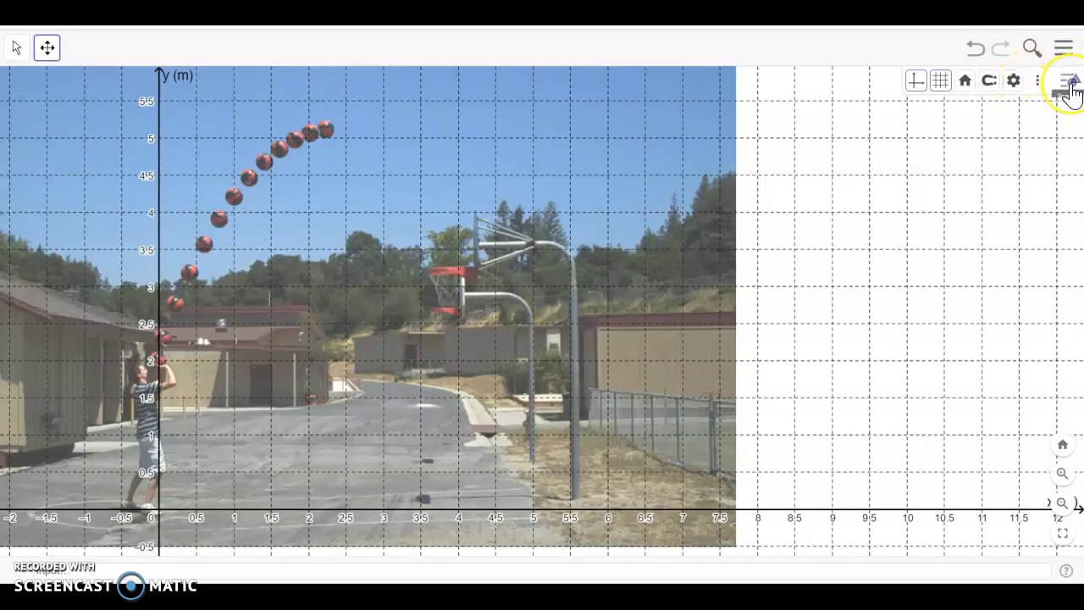
Turn on the Algebra view from the Graphics style bar's ⋮ views menu
click(1071, 88)
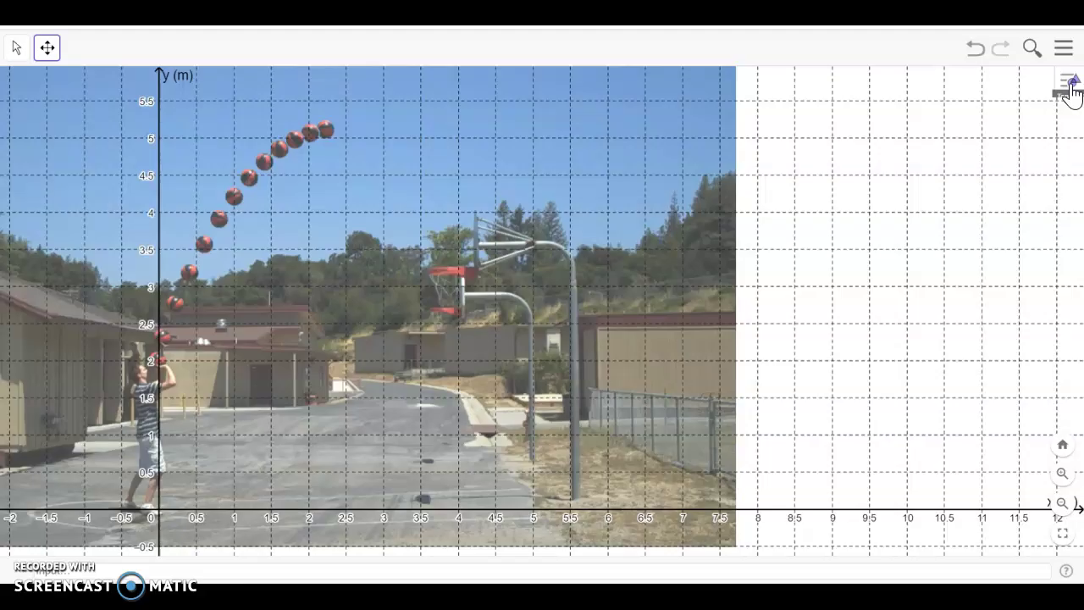
click(1072, 88)
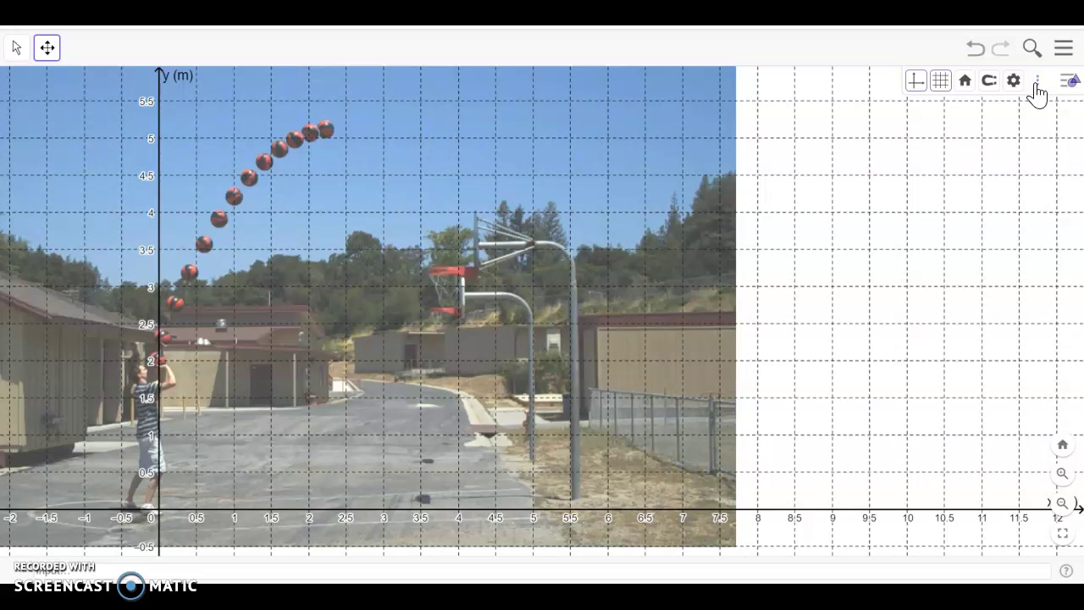
click(1037, 94)
click(991, 115)
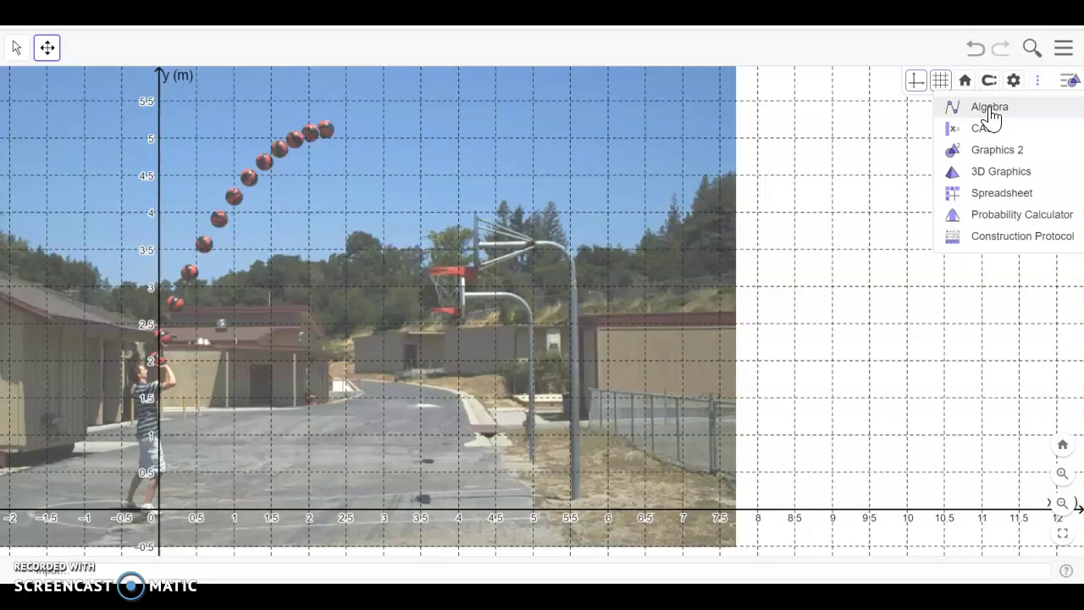
click(991, 115)
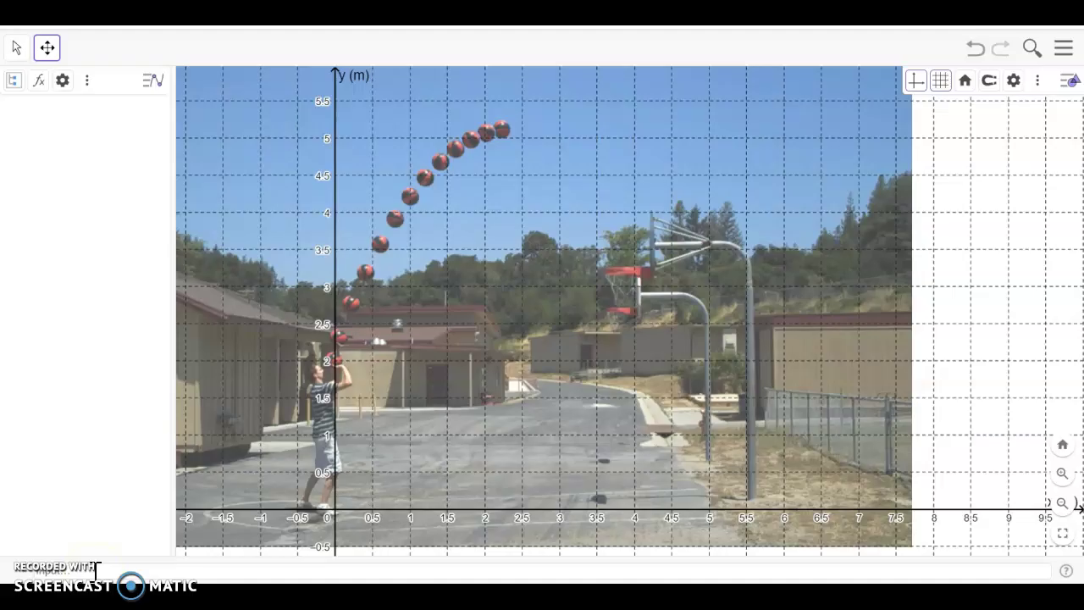
Enter (0, 2) in the Input bar to create point A at the ball's release
click(96, 570)
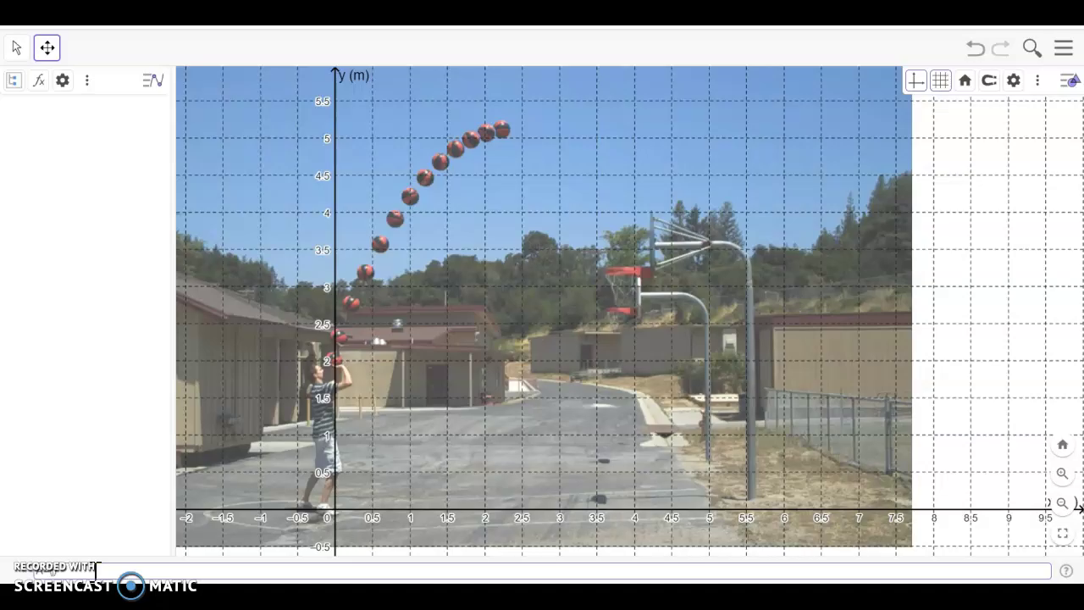
key(Return)
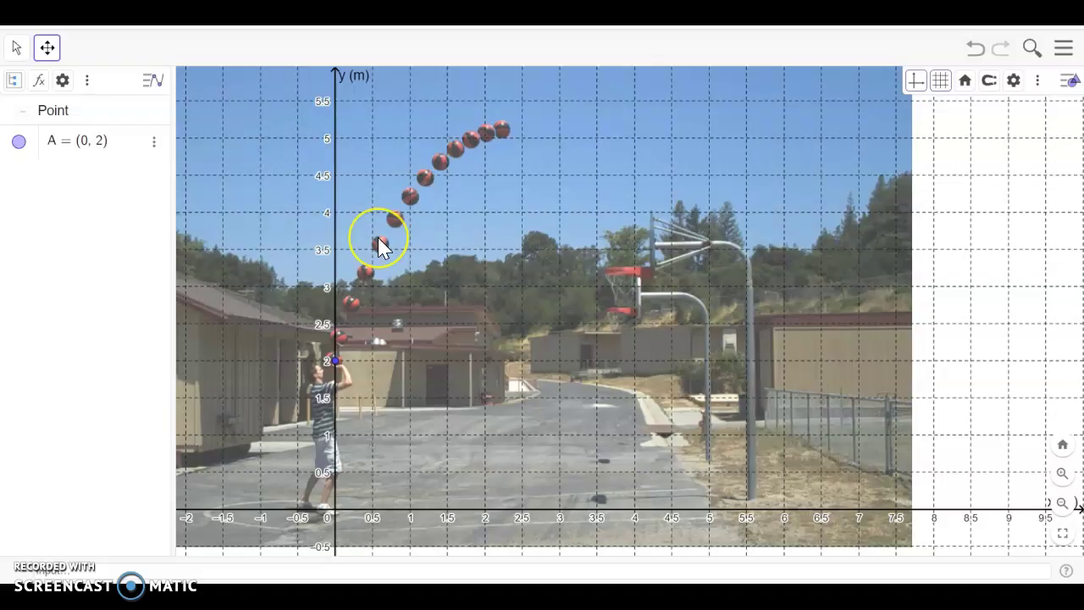
Enter point B at about (0.6, 3.6) in the Input bar
click(230, 573)
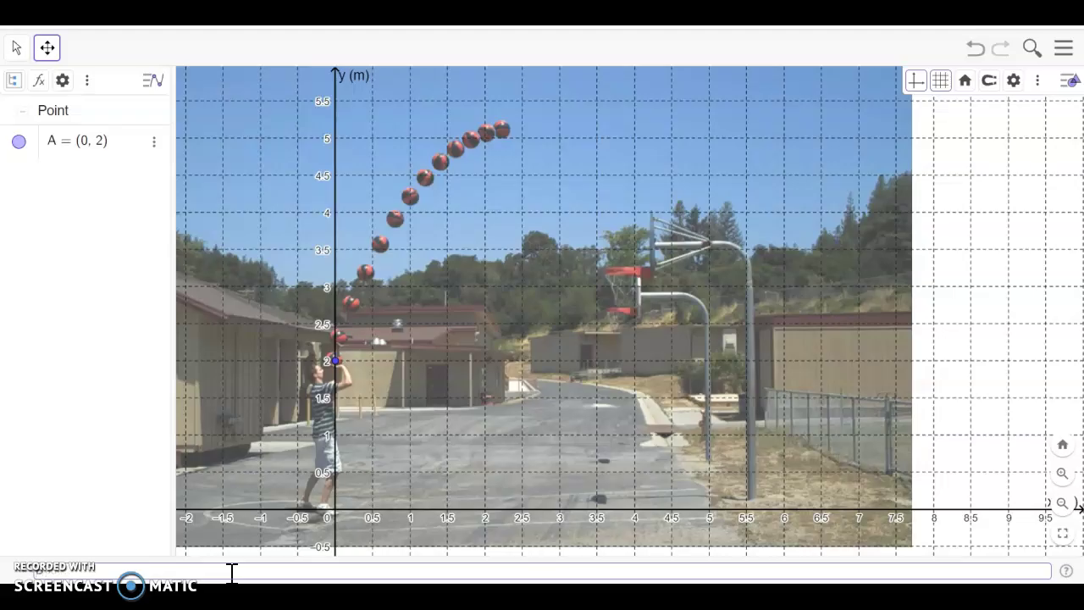
text(()
text(0,0)
text())
text(3.6)
key(Return)
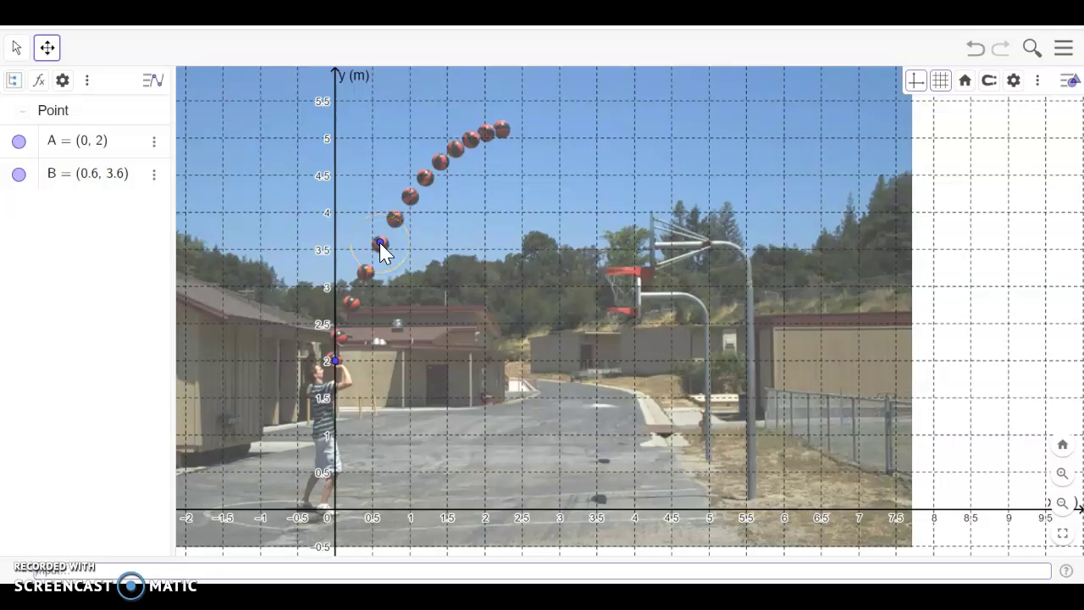
Drag point B onto the ball's centre with the Move tool, settling at (0.6, 3.57)
drag(380, 251, 381, 252)
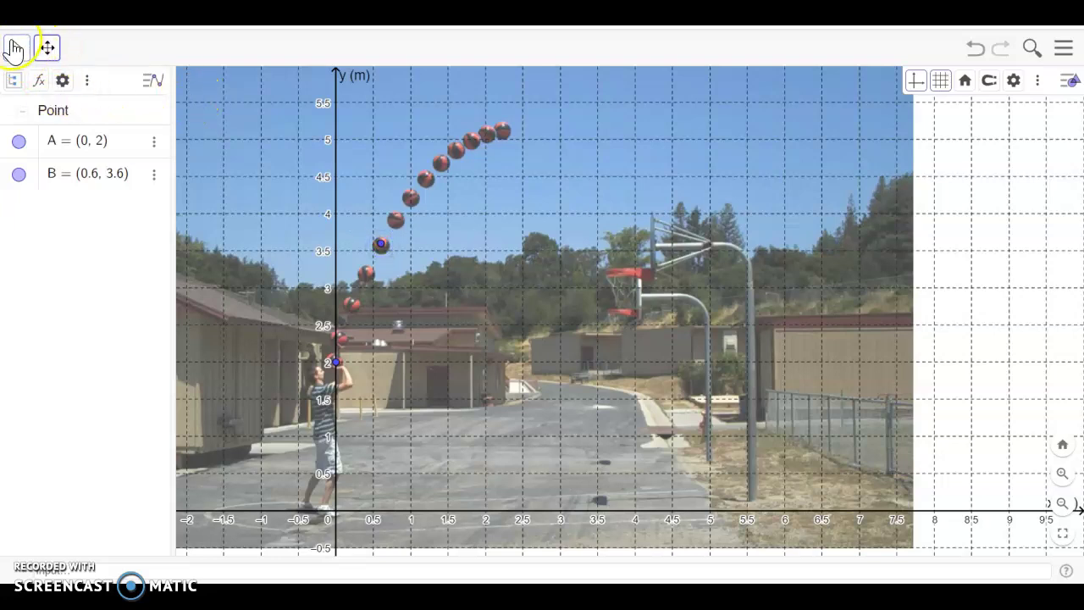
click(16, 51)
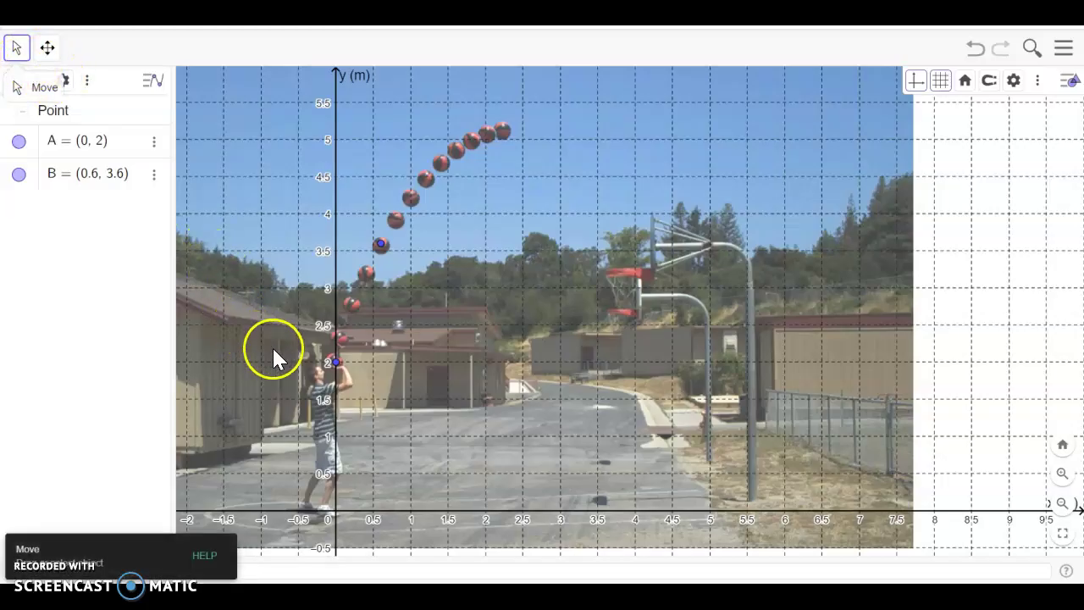
click(381, 246)
drag(381, 246, 382, 248)
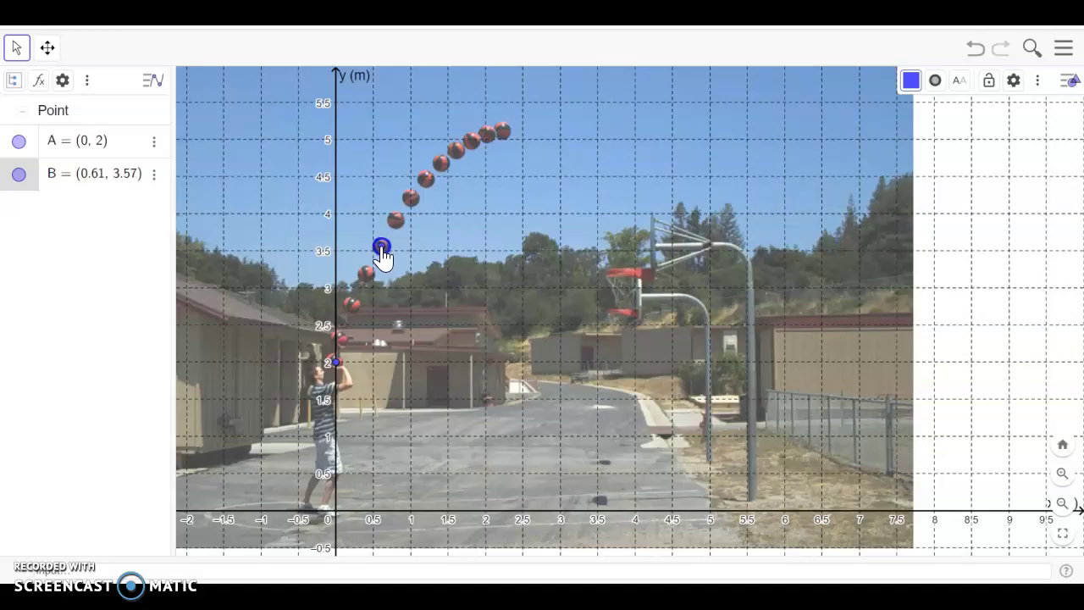
click(120, 193)
click(381, 247)
click(49, 61)
Deselect B and enter point C at about (2.2, 5.1) in the Input bar
click(468, 101)
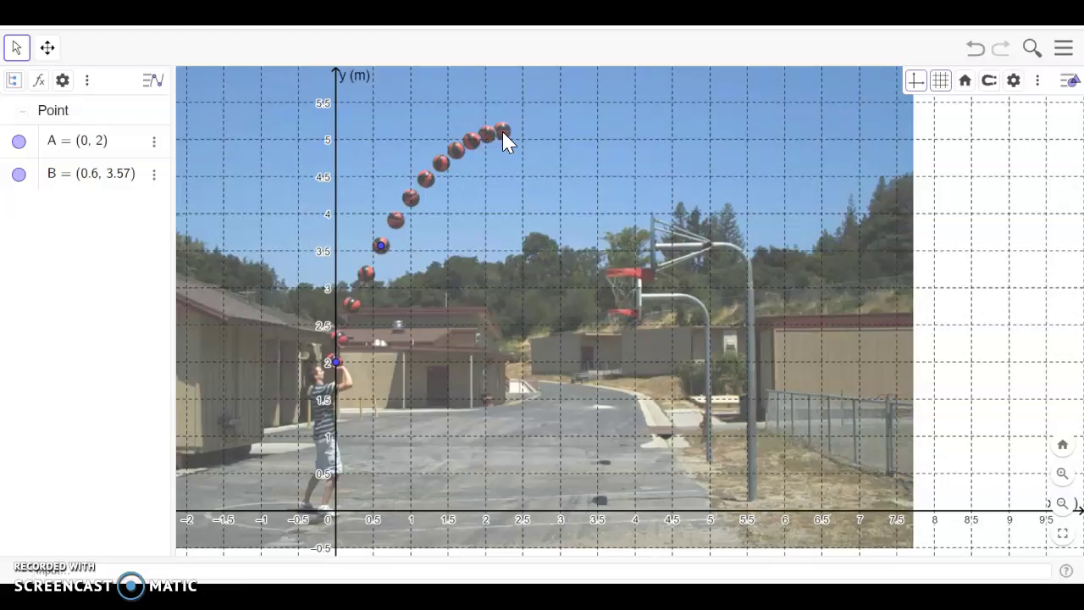
click(161, 569)
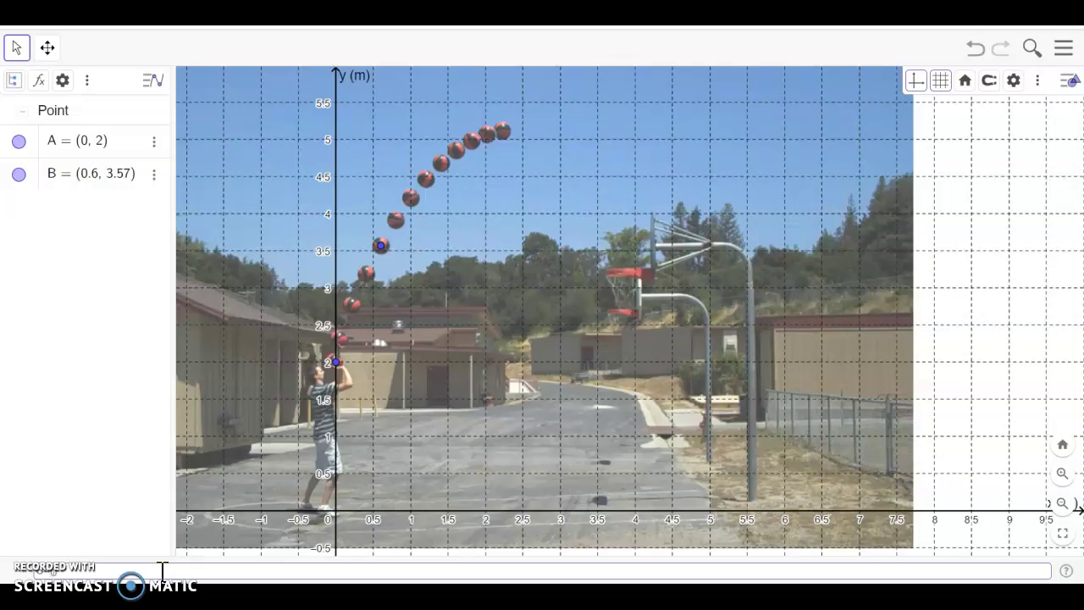
text(2,2)
text(5.1)
key(Return)
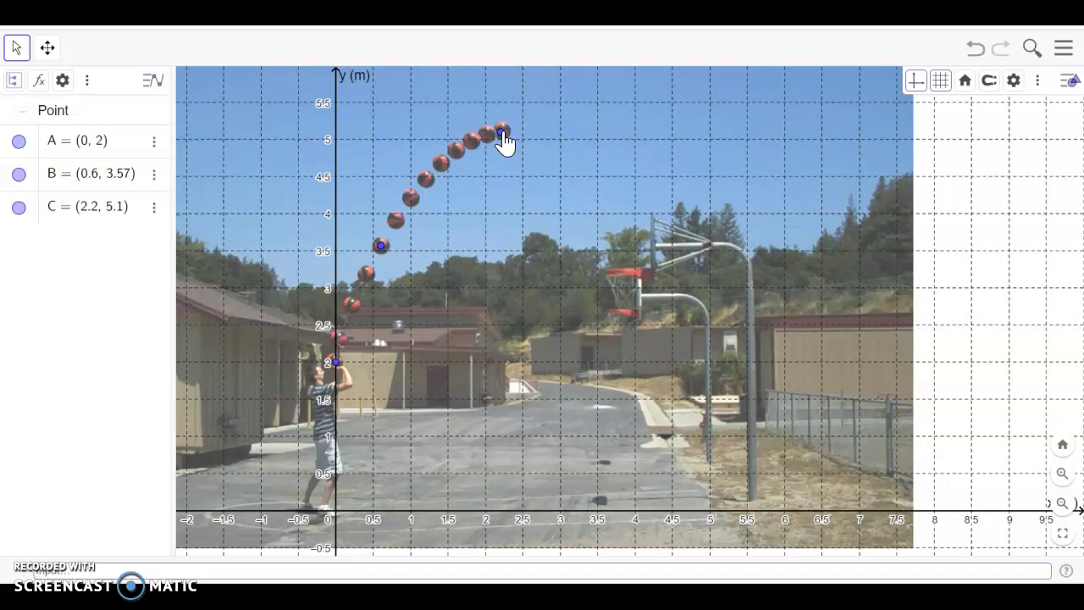
Drag point C onto the highest ball, placing it at (2.23, 5.11)
drag(503, 134, 503, 134)
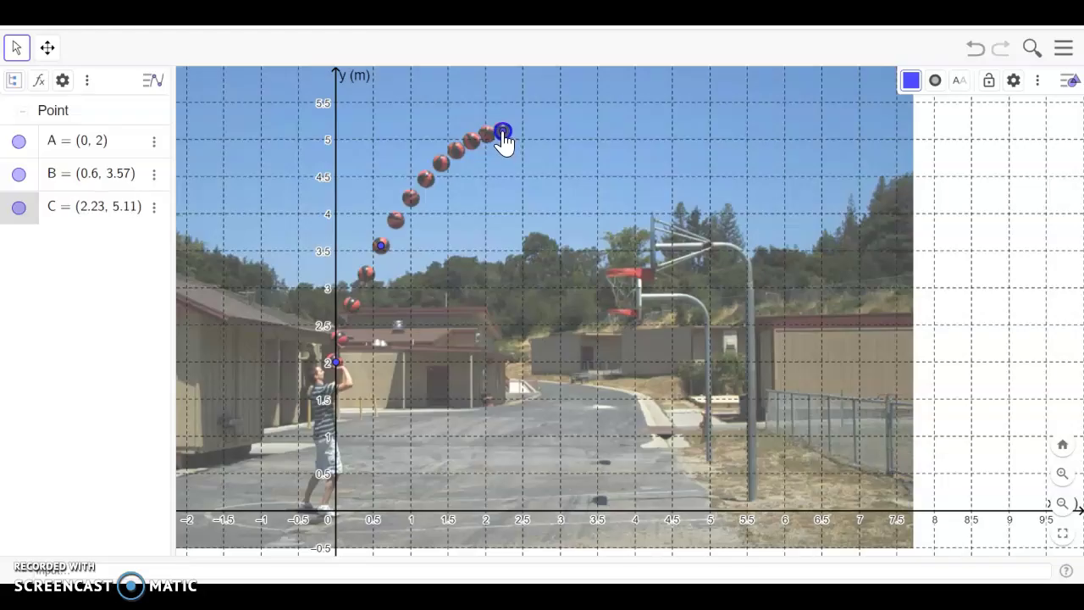
click(530, 133)
click(47, 48)
click(511, 119)
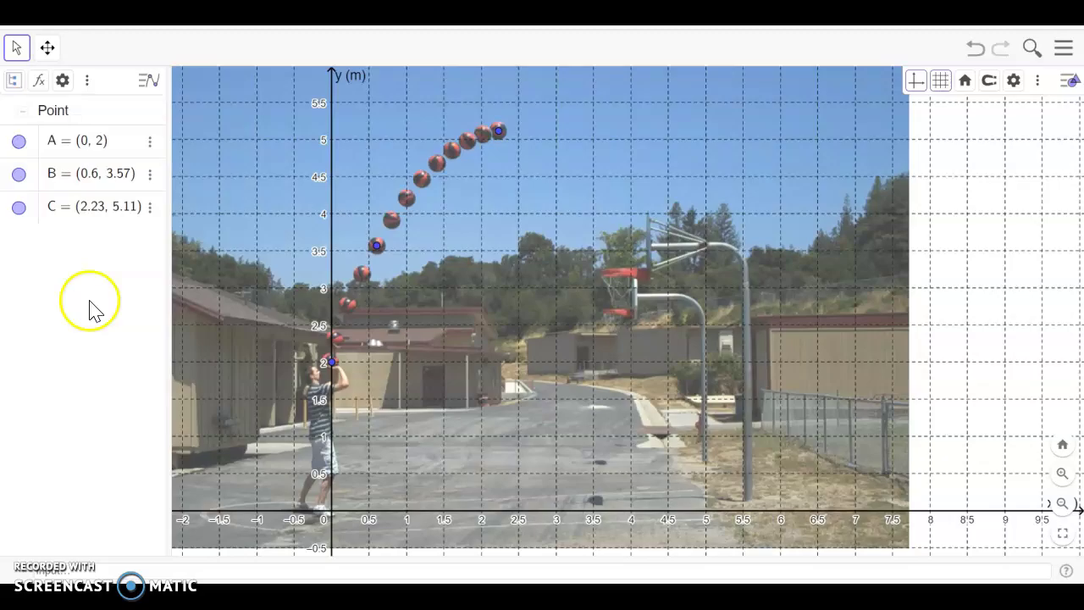
Enter FitPoly({A,B,C}, 2) to create the quadratic f(x) through the three points
click(126, 566)
text(Fit)
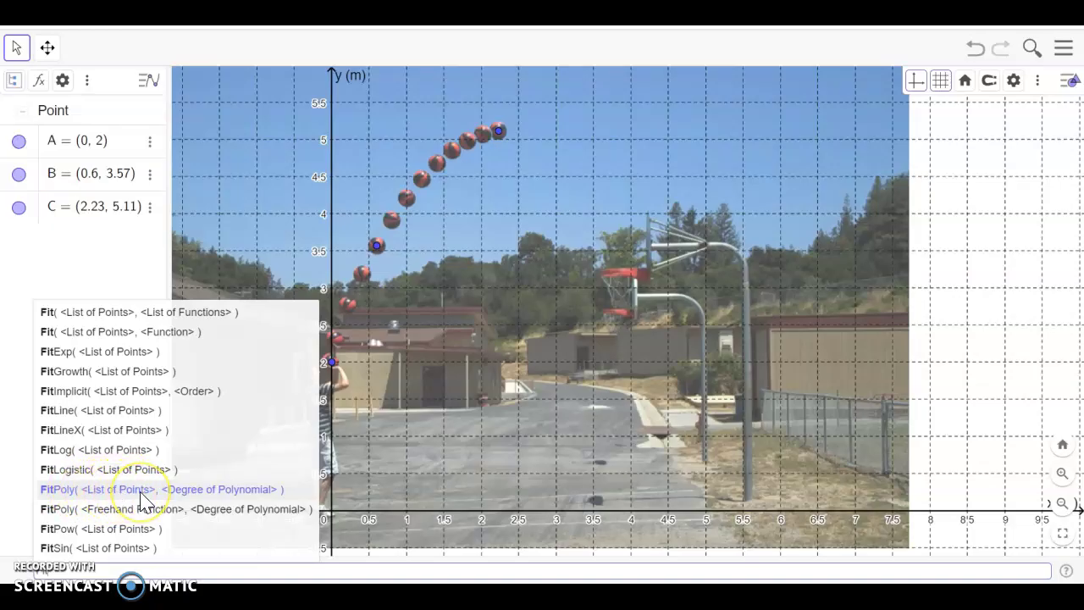
click(208, 489)
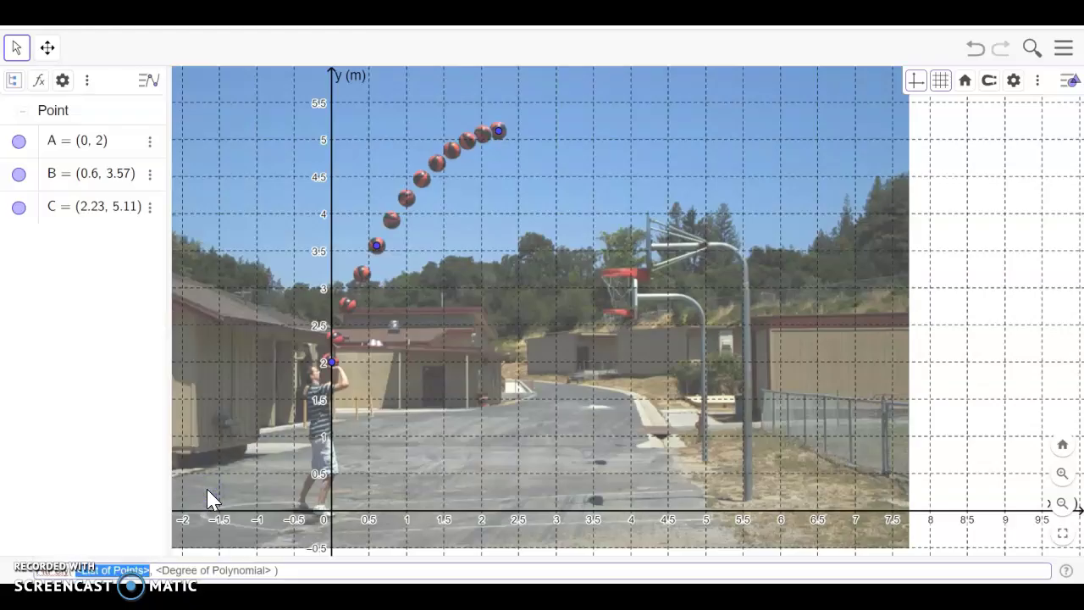
text(A)
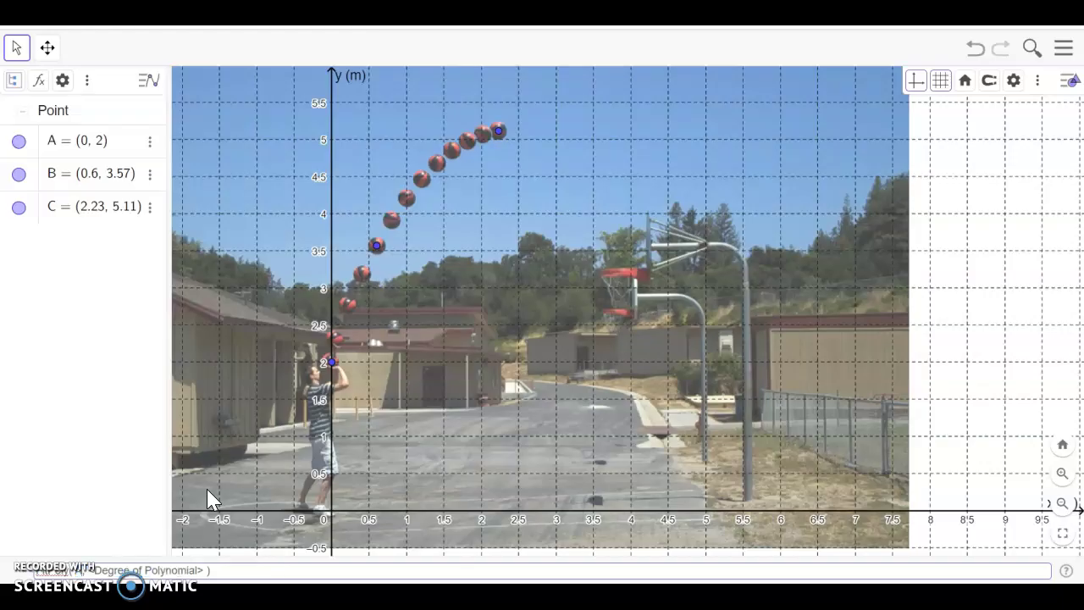
text(,B,C)
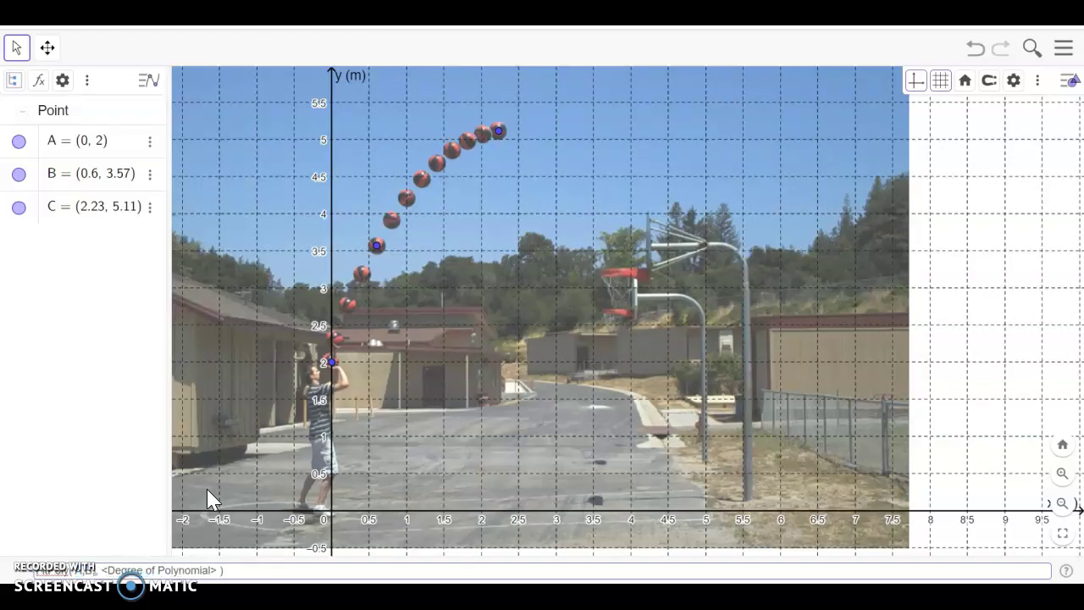
key(Tab)
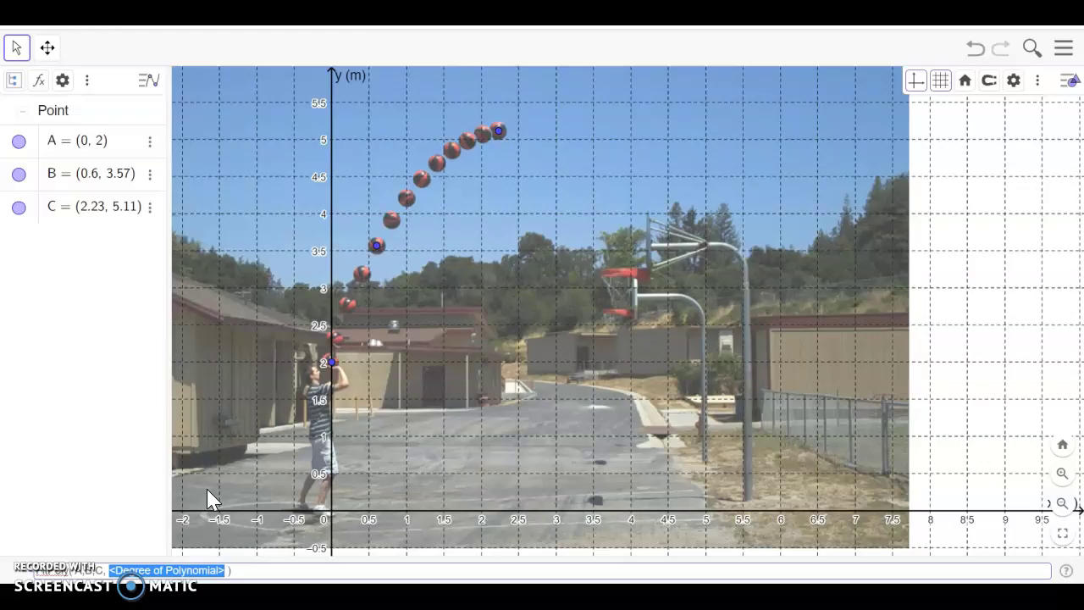
text(2)
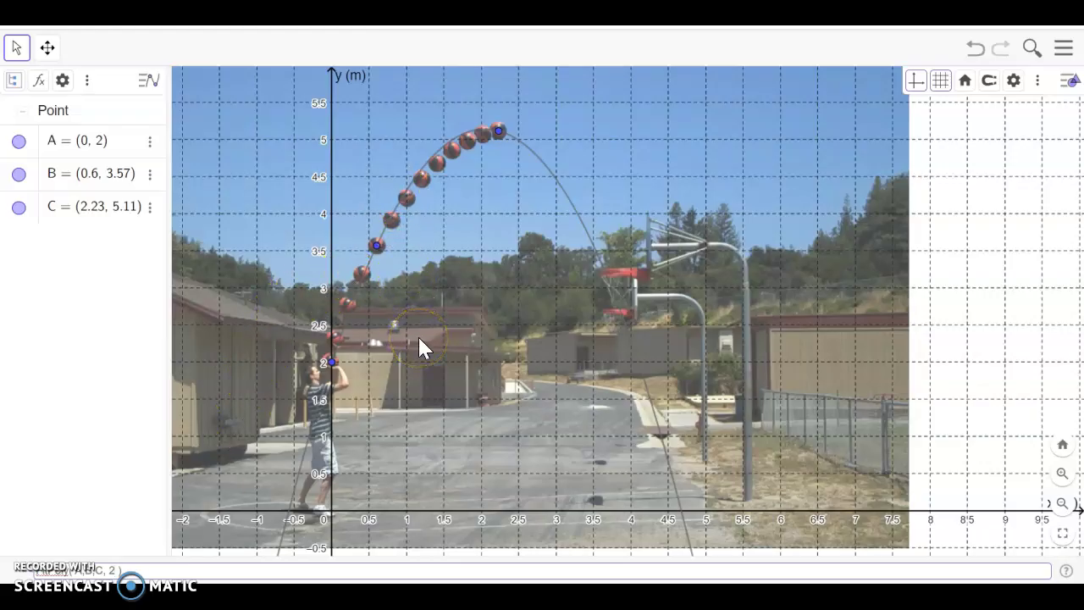
key(Return)
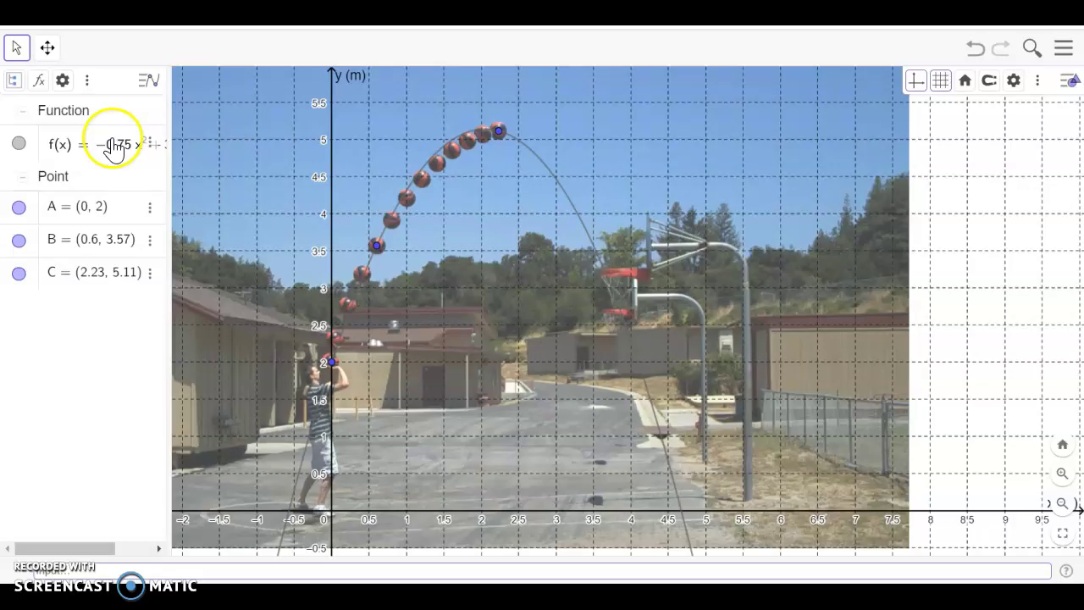
Widen the Algebra view so f(x) = −0.75x² + 3.06x + 2 shows in full
drag(170, 174, 259, 173)
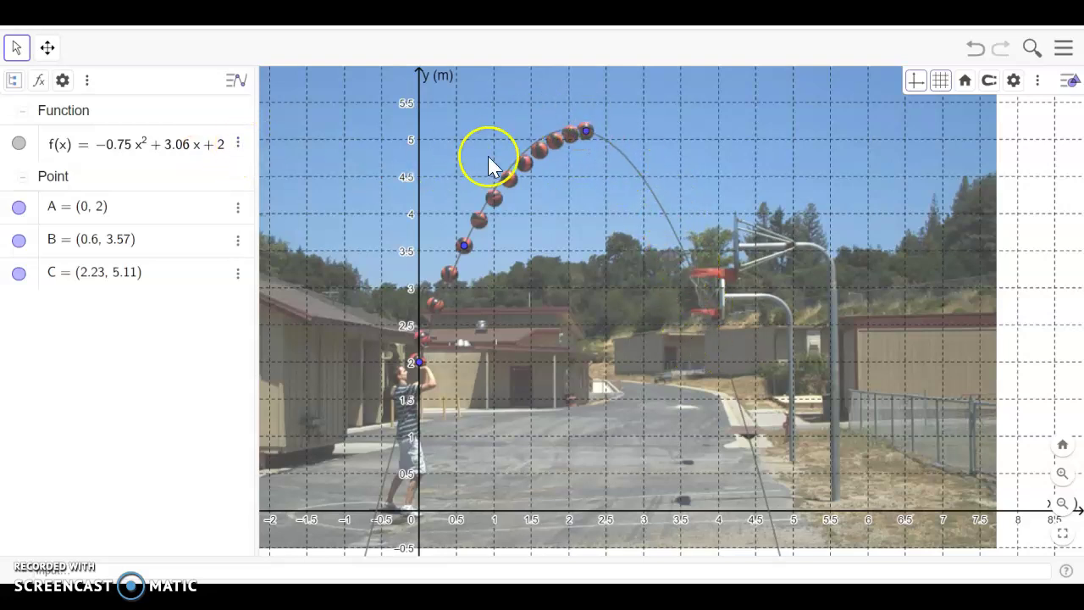
Colour the parabola f(x) purple through its Settings panel
click(239, 146)
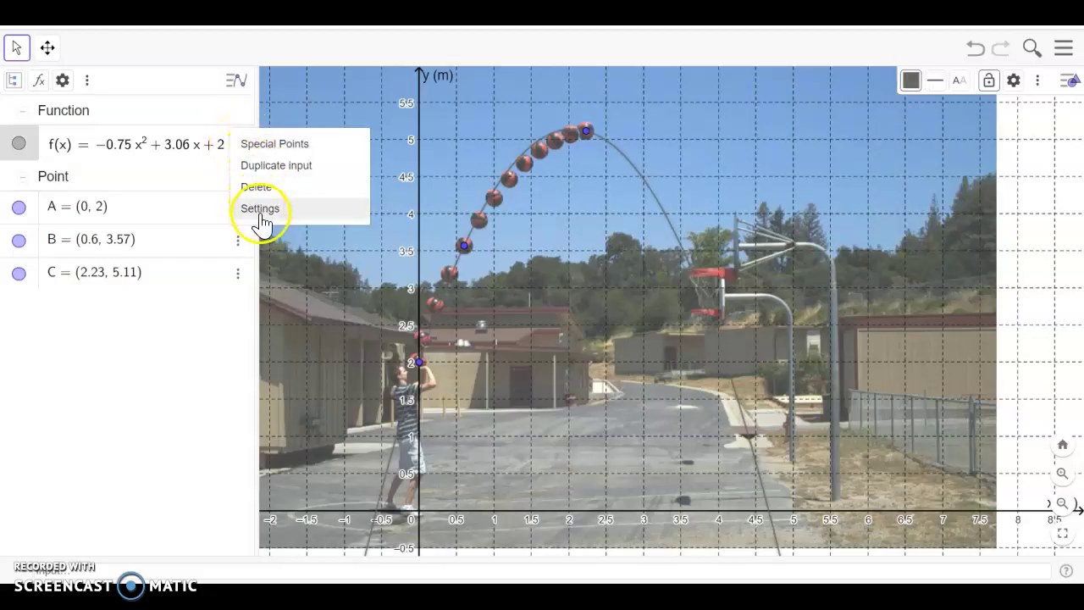
click(261, 213)
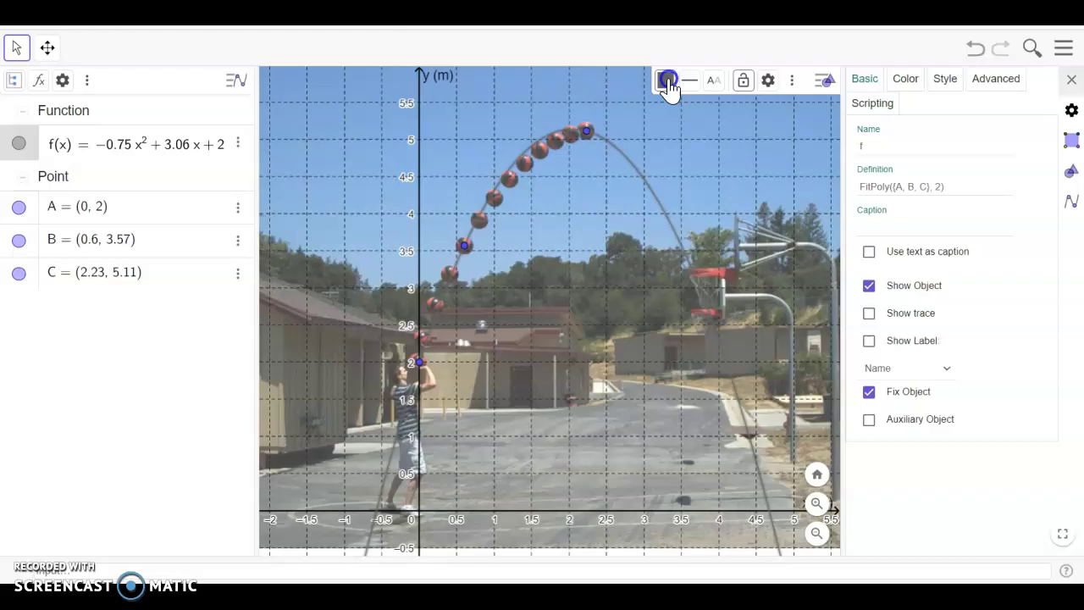
click(678, 81)
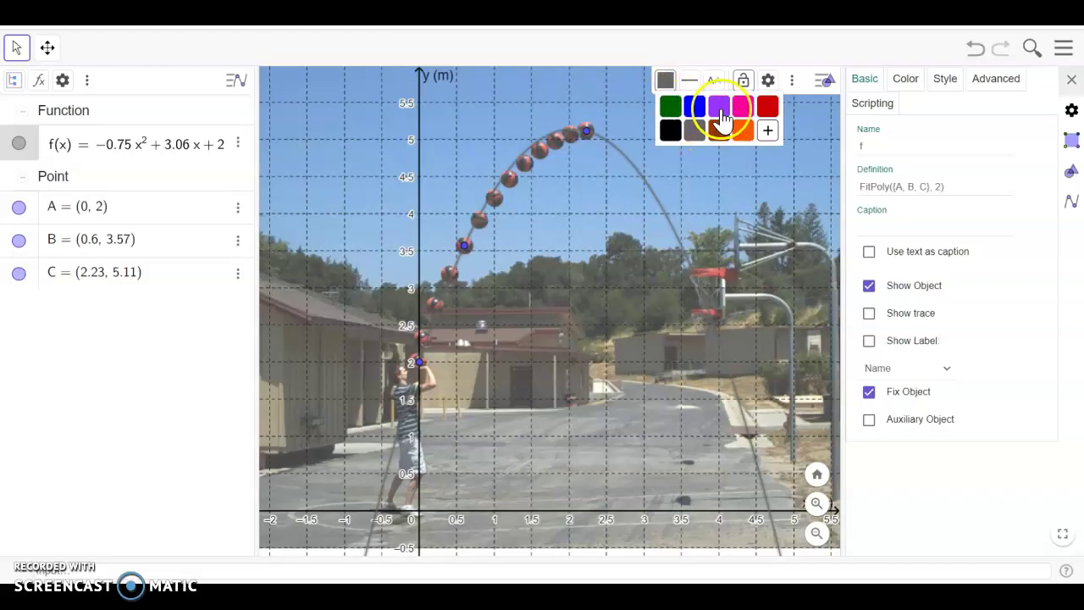
click(719, 108)
click(653, 93)
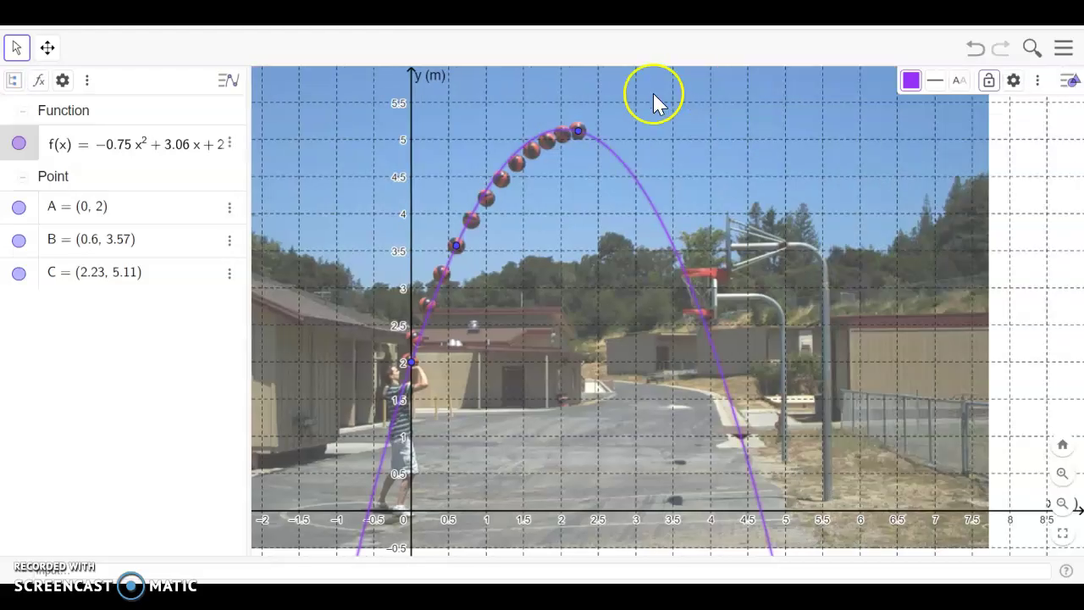
Place points D (1.41, 4.69) and E (0.21, 2.77) on two more ball images
click(516, 157)
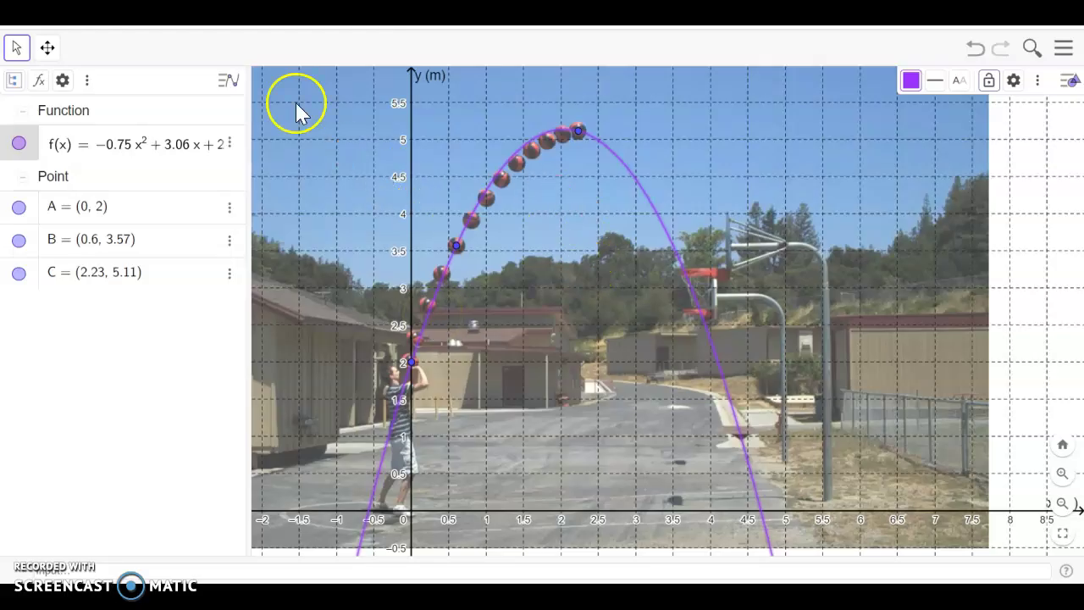
click(517, 161)
click(427, 303)
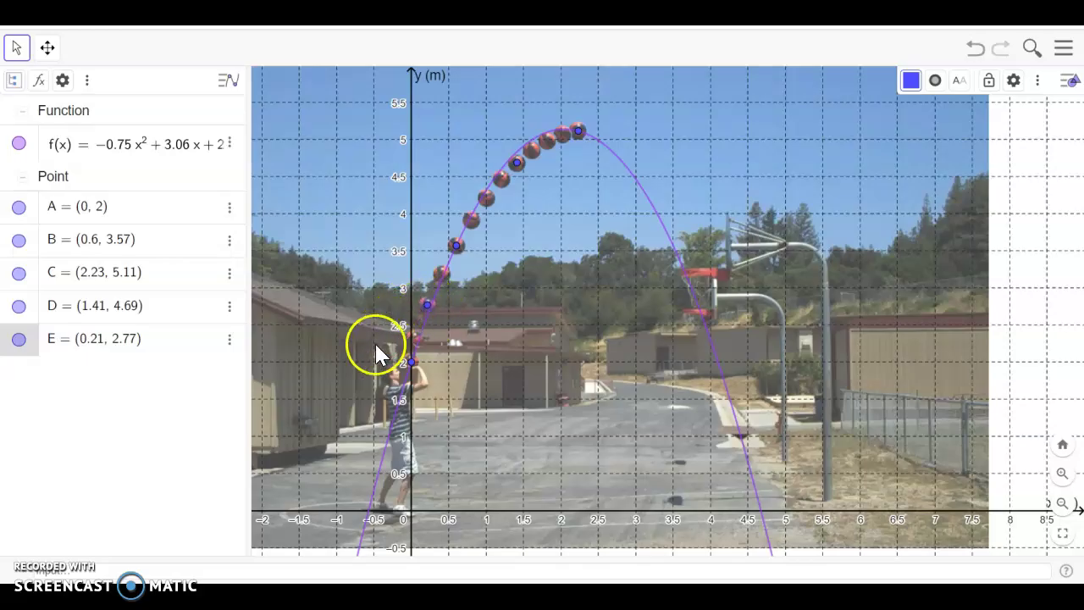
click(187, 568)
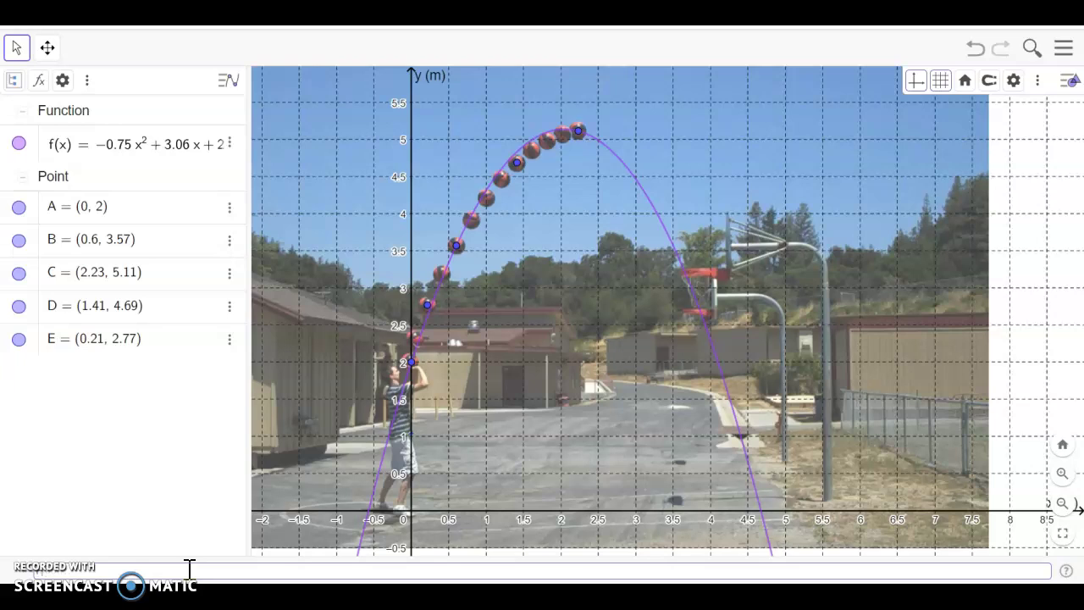
Enter FitPoly({A,B,C,D,E}, 2) to create the red quadratic g(x) = −0.66x² + 2.81x + 2.09
text(FitP)
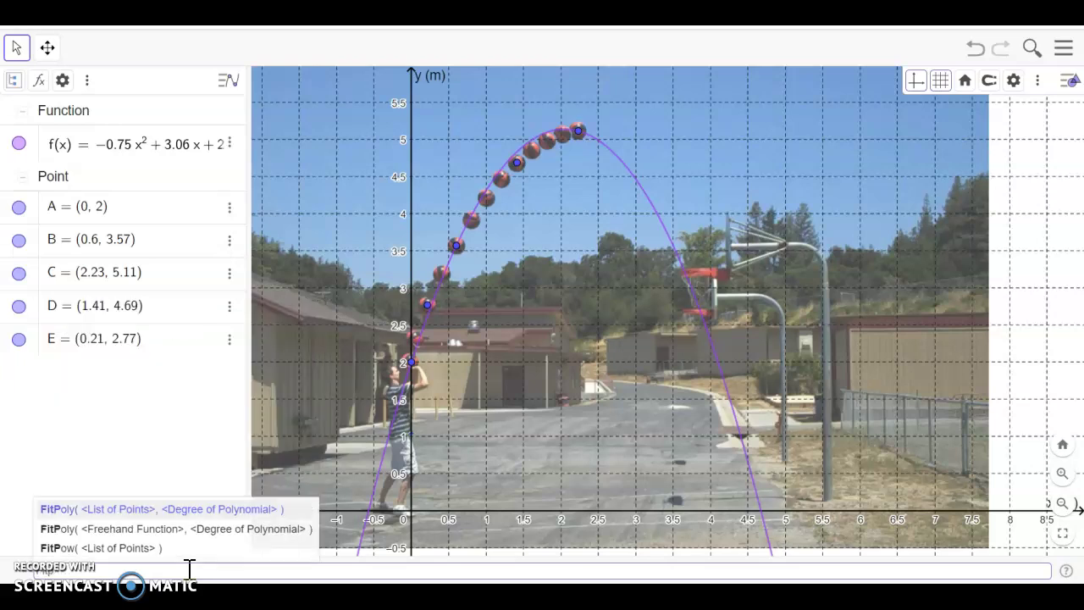
click(141, 510)
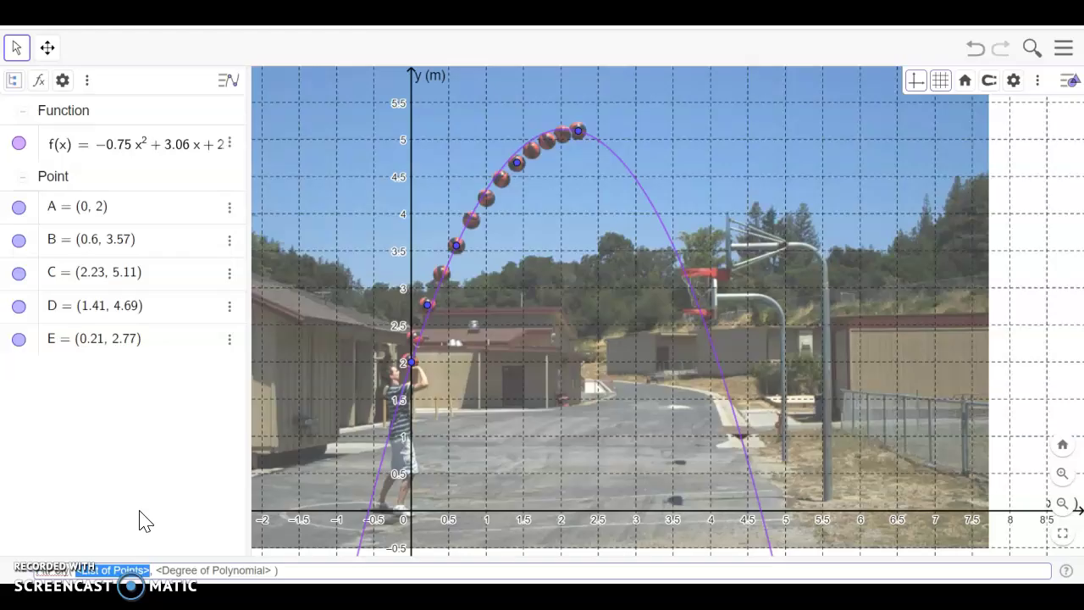
text({A,B)
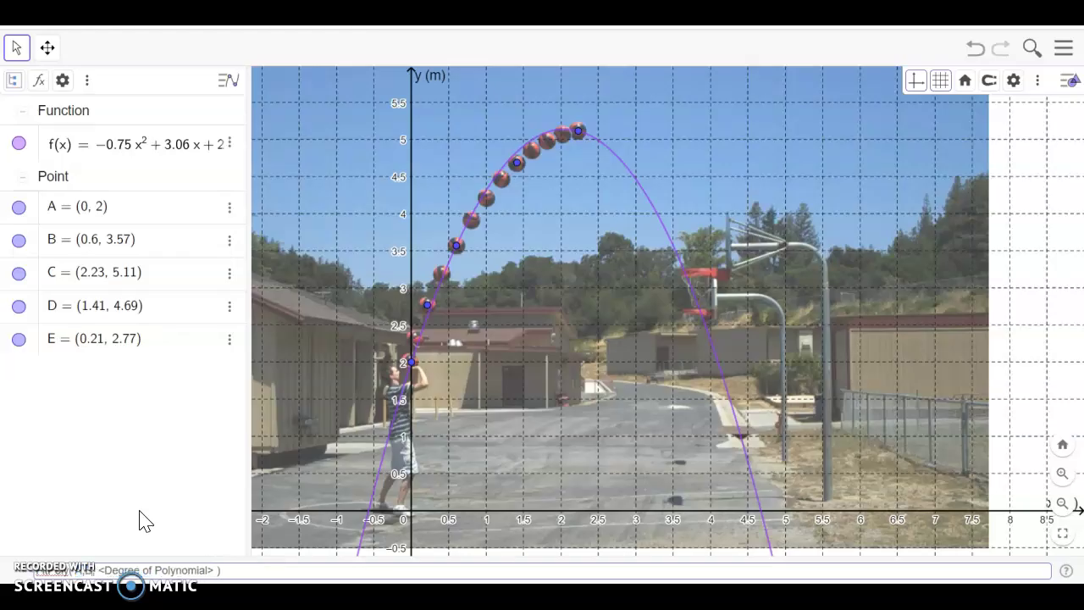
text(,C,D,E)
key(Tab)
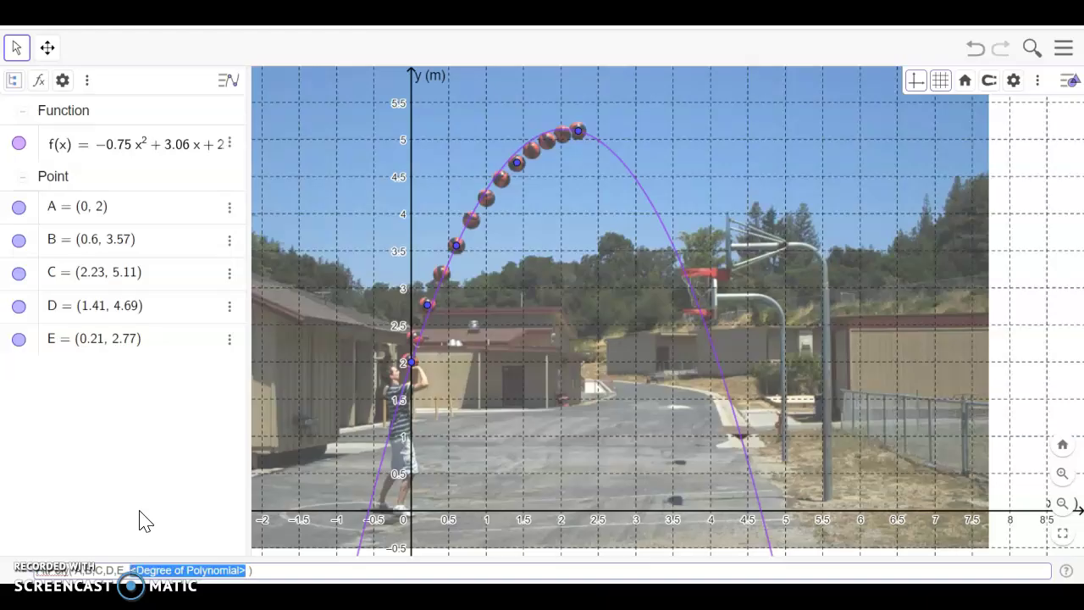
text(2)
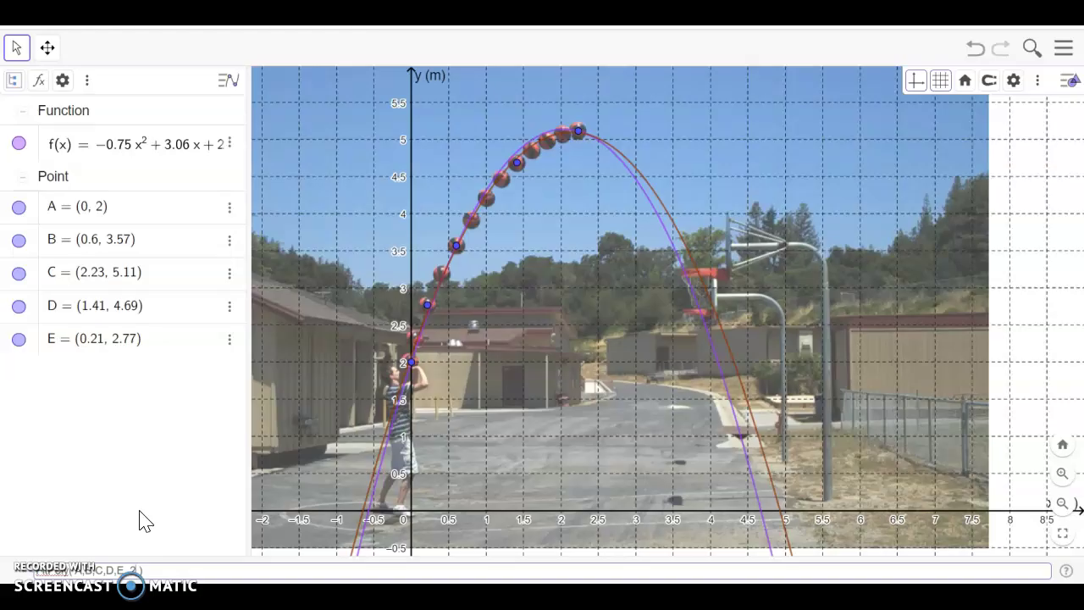
key(Return)
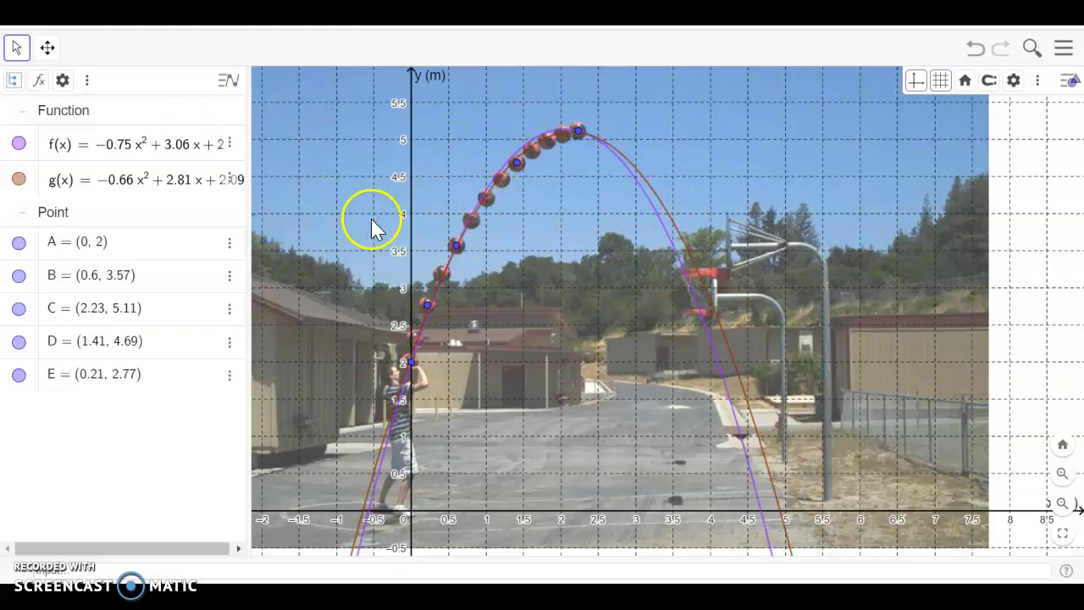
Widen the Algebra view so g(x) = −0.66x² + 2.81x + 2.09 shows in full
drag(246, 180, 282, 180)
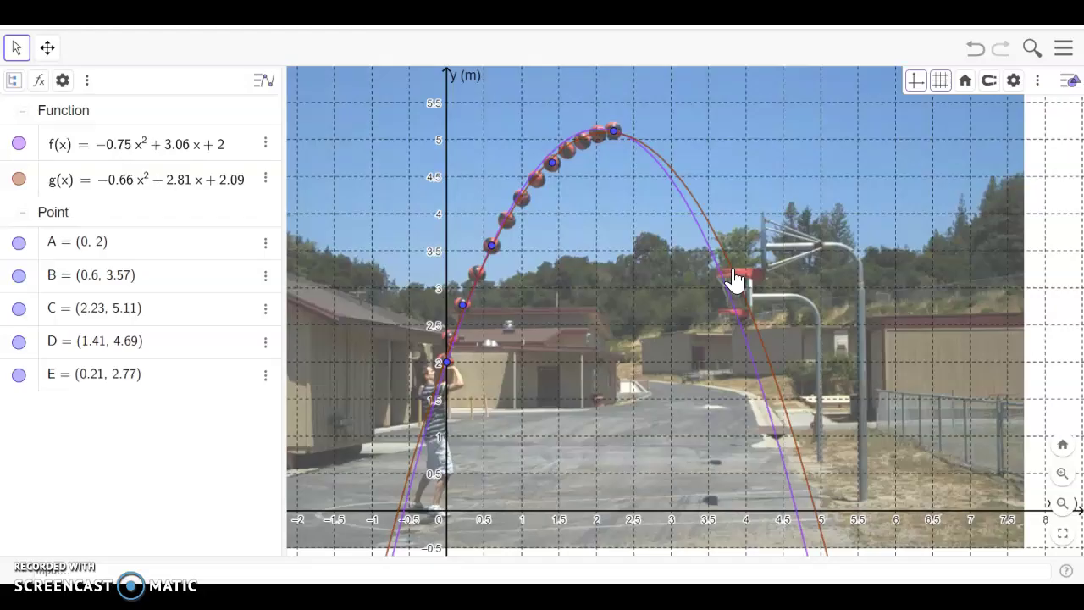
Place target point F = (3.81, 3.27) on the basketball hoop, then deselect it
click(732, 270)
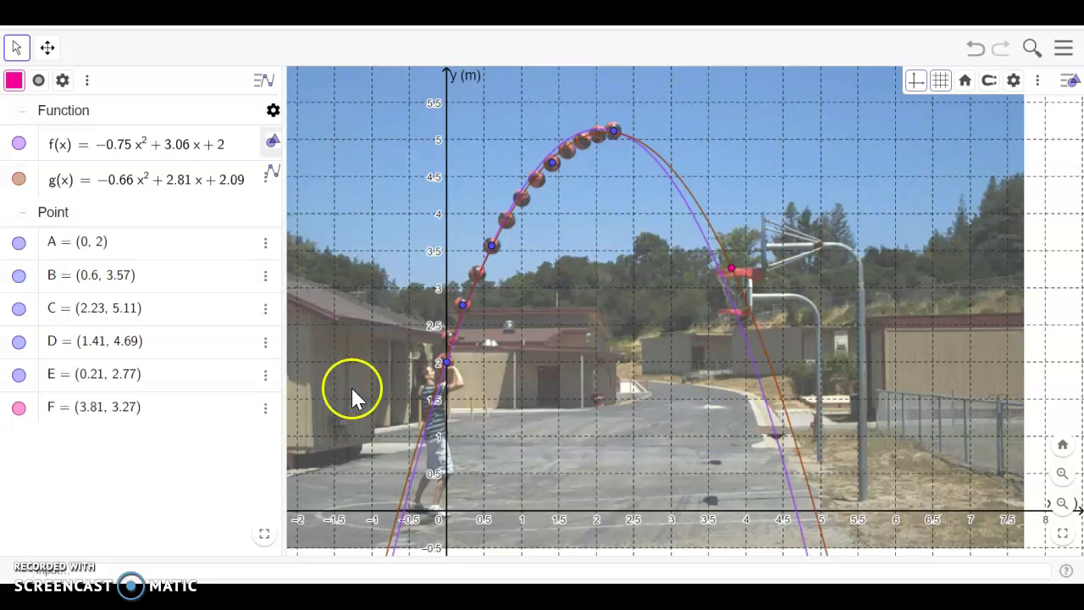
click(689, 217)
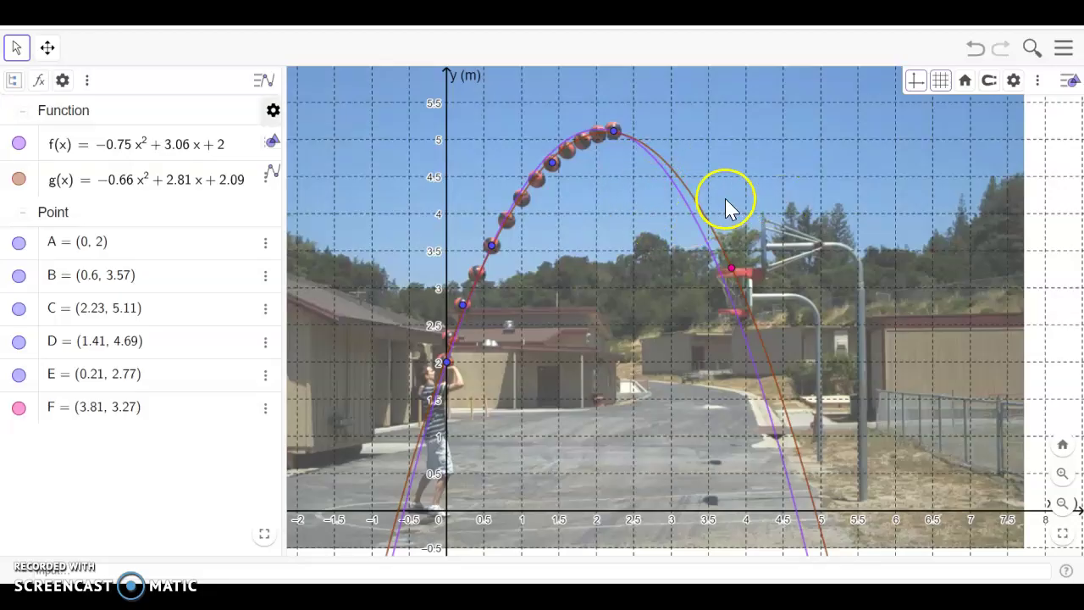